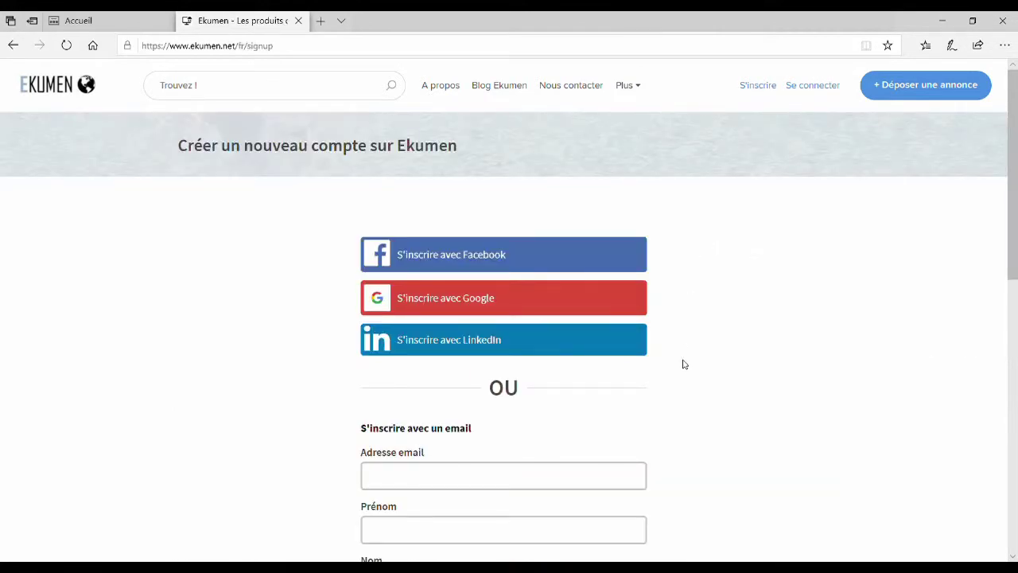
Enter the account email, first name and last name in the sign-up form
scroll(682, 346, down, 3)
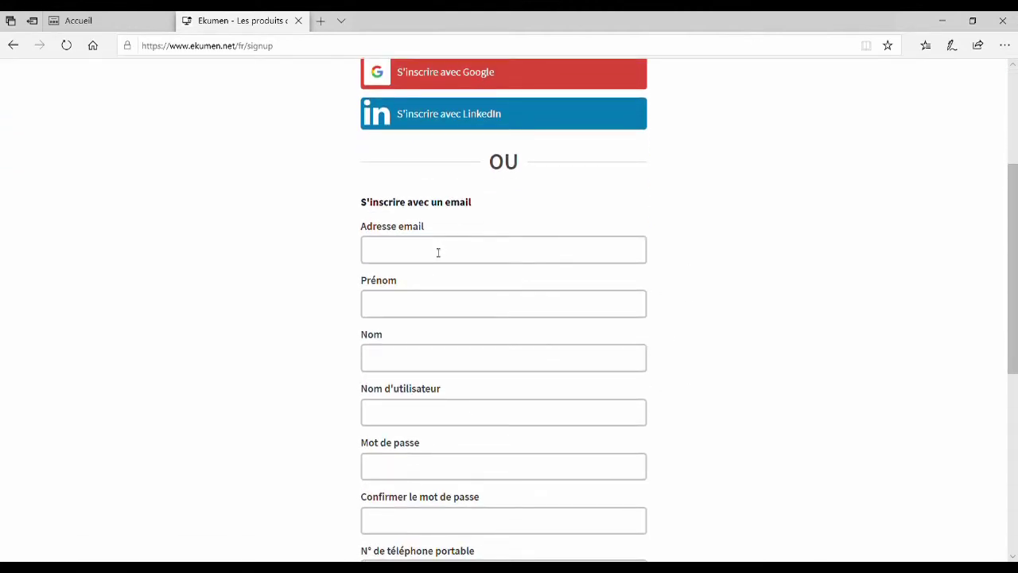
key(ctrl+v)
click(451, 312)
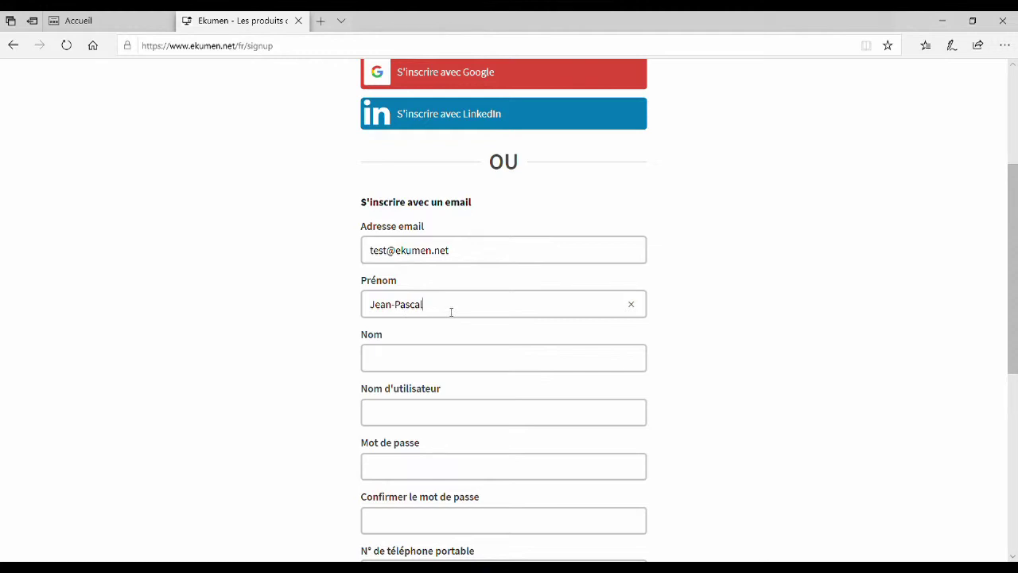
click(454, 365)
Enter a username, removing the space so the form accepts it
click(472, 414)
text(Jean Pascal)
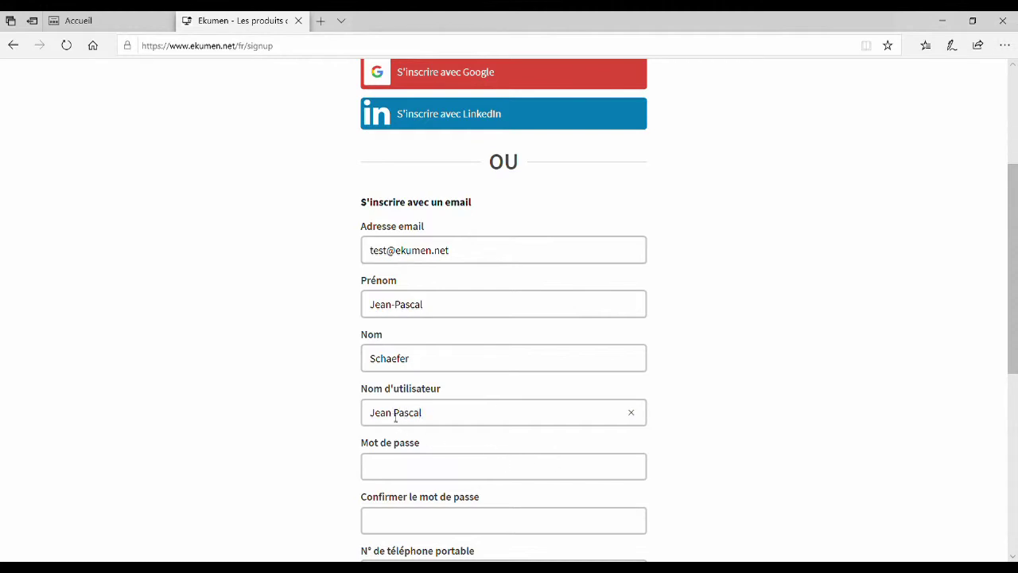
click(427, 475)
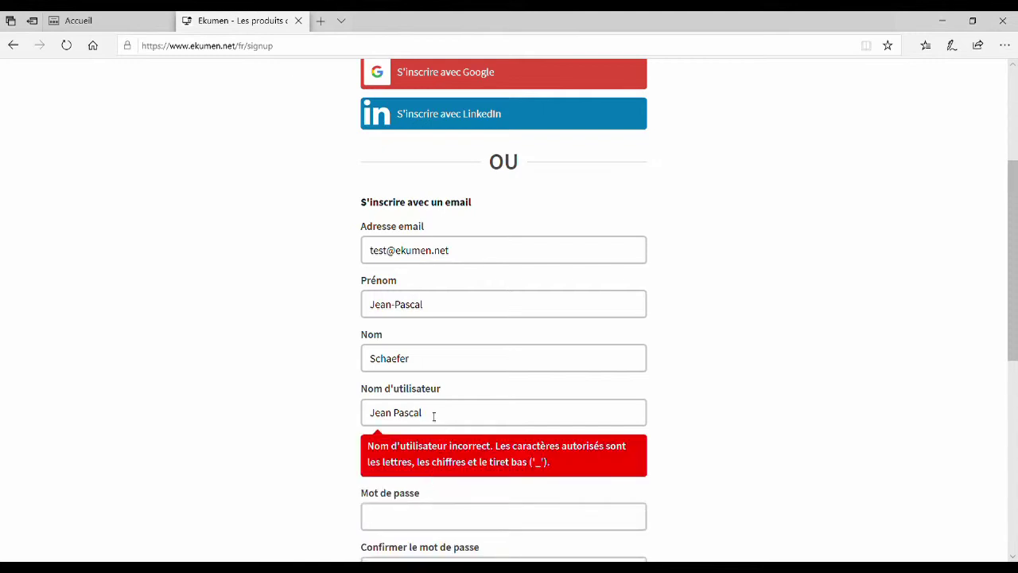
click(402, 415)
key(BackSpace)
text(_)
key(BackSpace)
Enter the account password and confirm it
text(•••••)
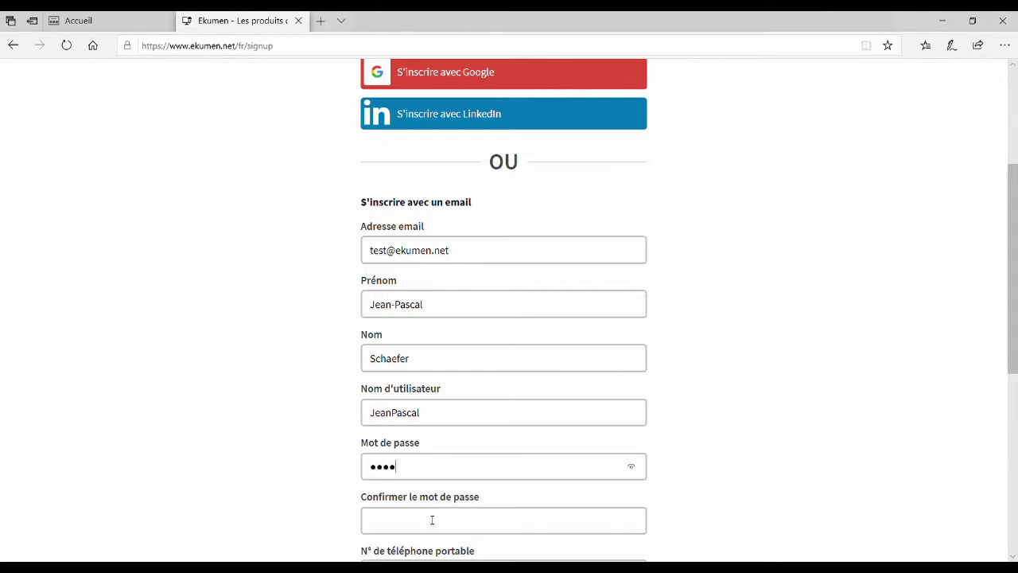
click(431, 520)
text(•••••)
Enter the mobile number, accept the terms and occasional messages, and create the account
scroll(750, 414, down, 3)
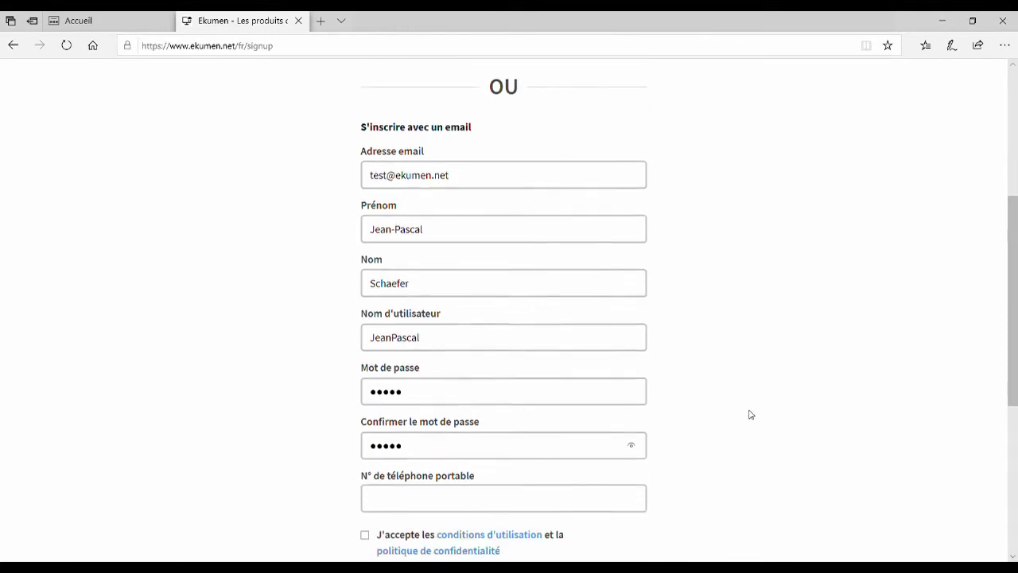
click(538, 353)
text(06)
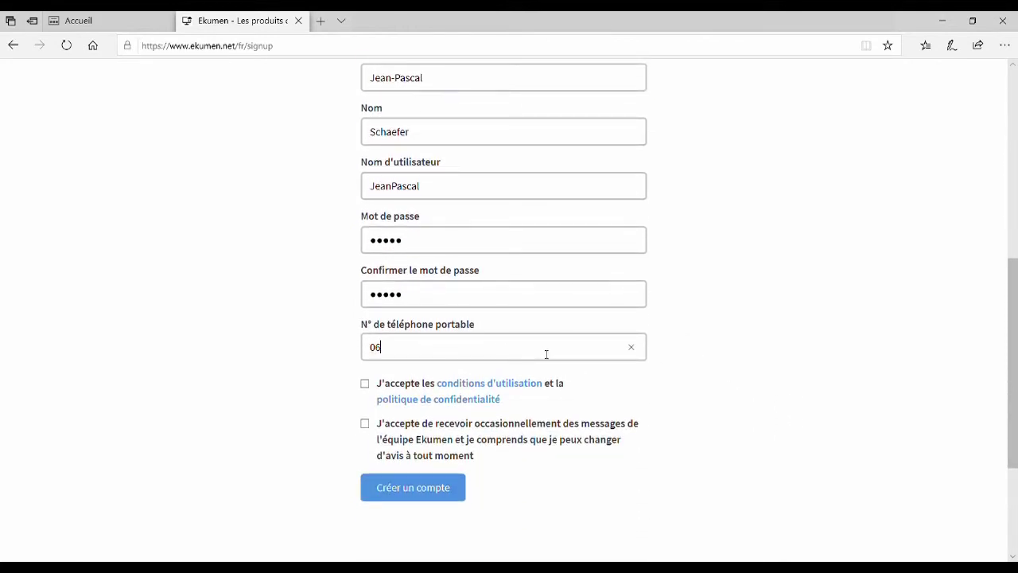
text(06060606)
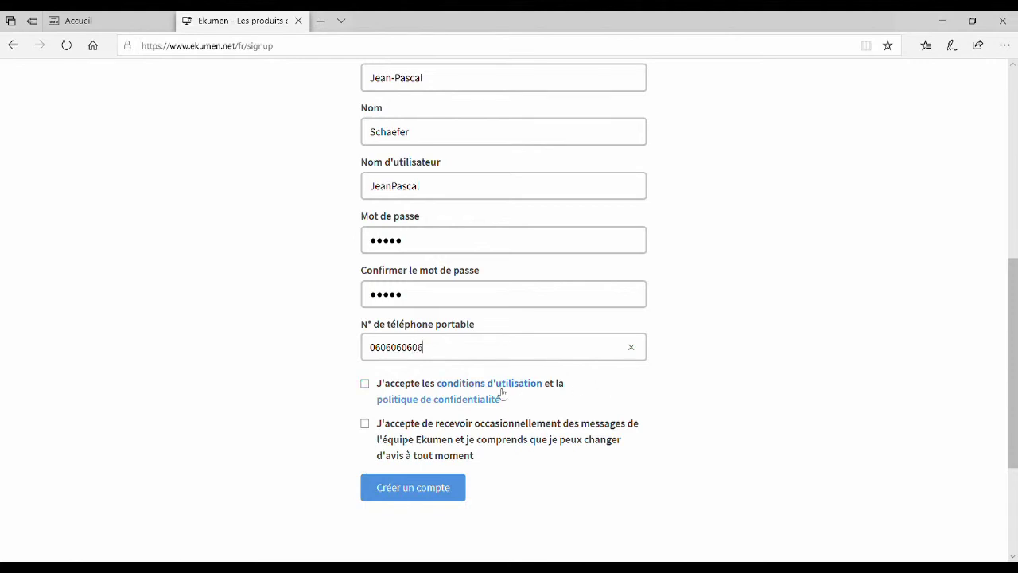
click(365, 383)
click(365, 424)
click(418, 488)
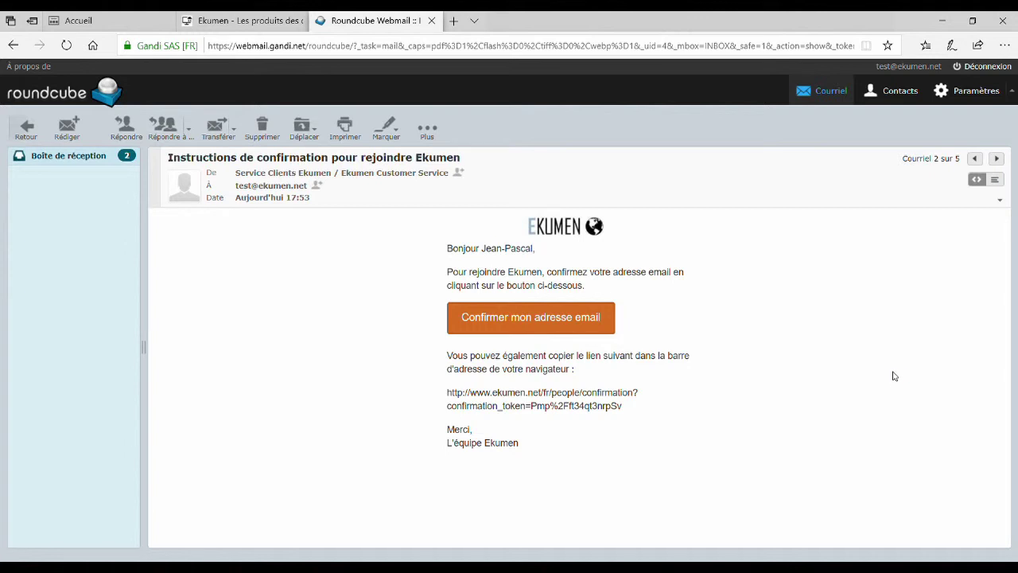
Use the Confirmer mon adresse email button in Ekumen's confirmation message
click(521, 331)
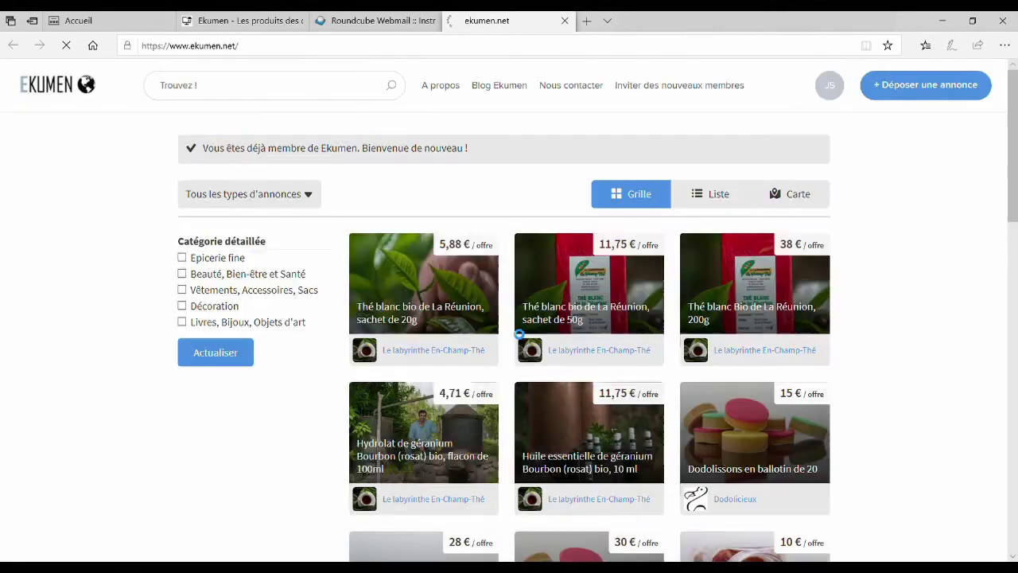
Choose Profil from the JS avatar menu
click(819, 87)
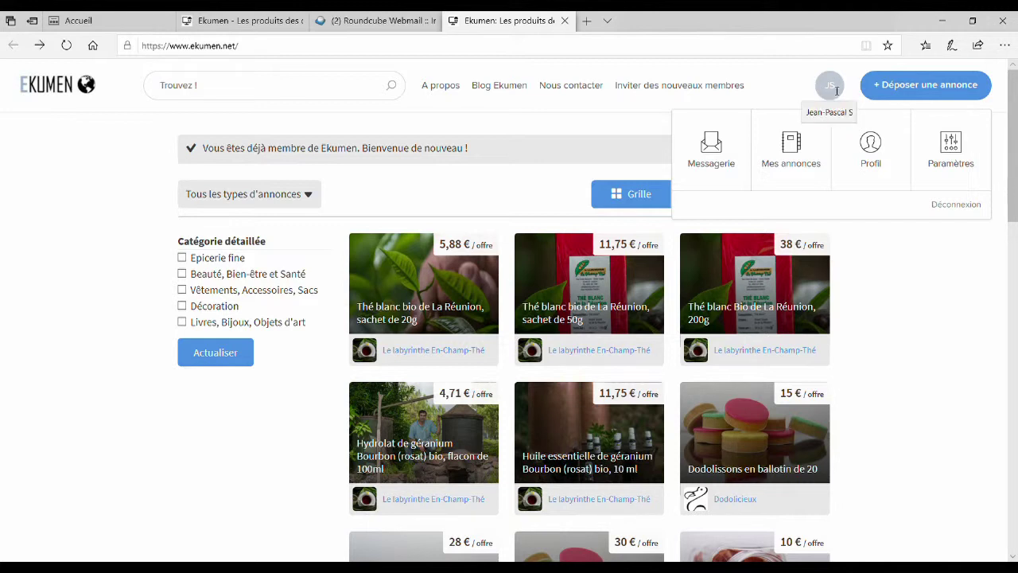
click(824, 85)
click(834, 86)
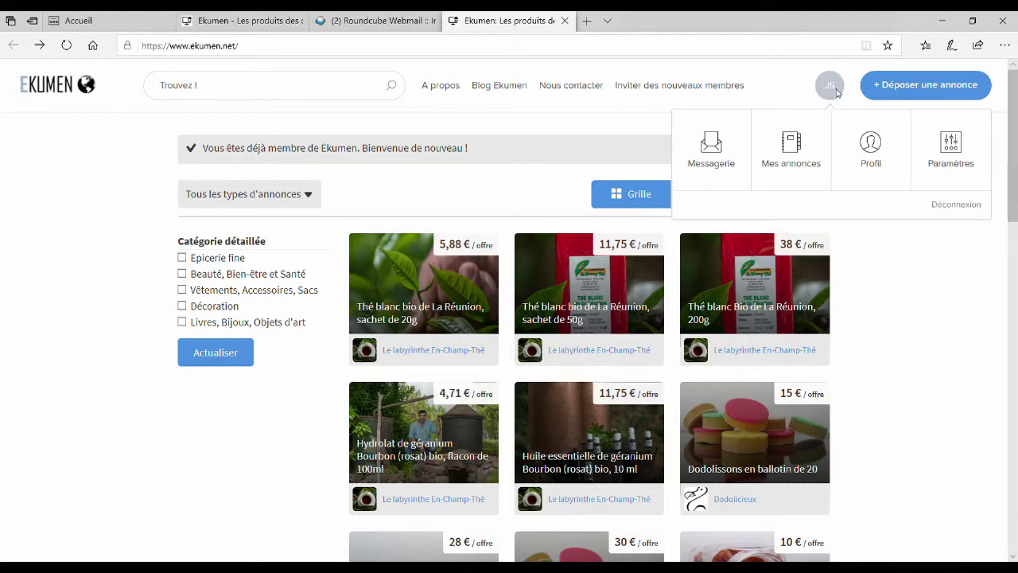
click(870, 151)
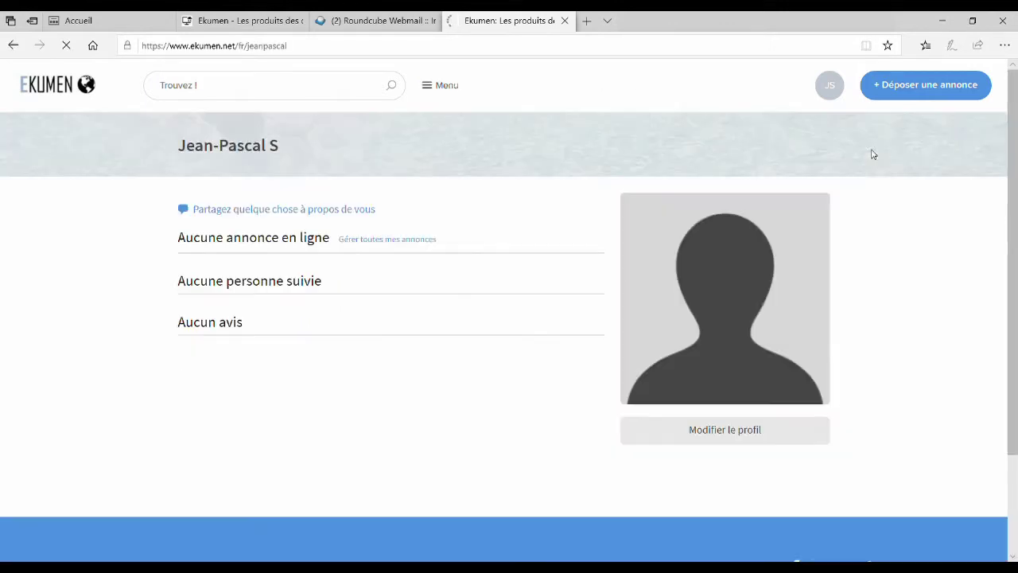
Open Modifier le profil and set the display name to the account holder's full name
click(749, 437)
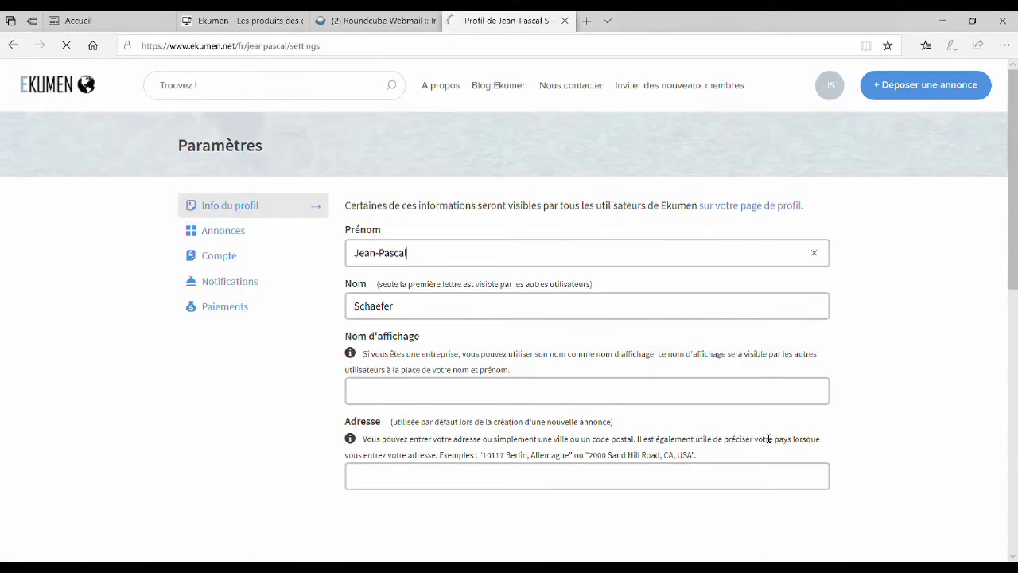
click(505, 390)
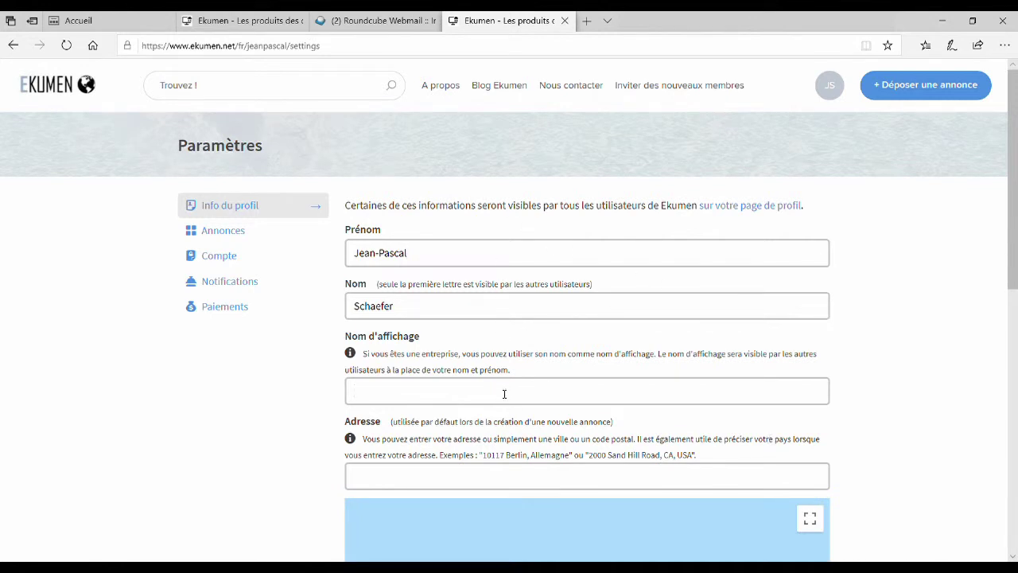
key(Tab)
Enter the street address in Marseille, Bouches-du-Rhône, France, using the suggested match
scroll(620, 390, down, 1)
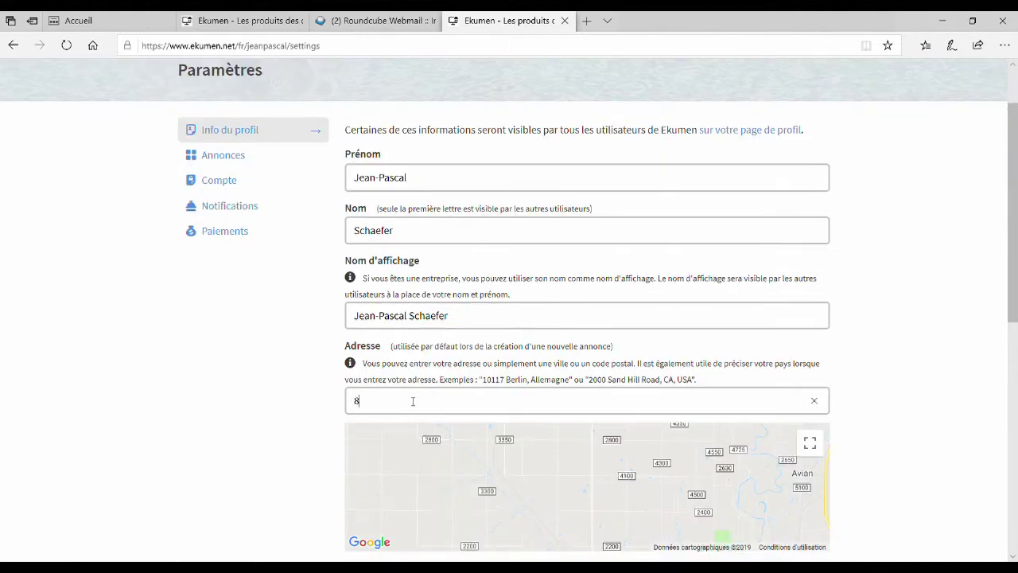
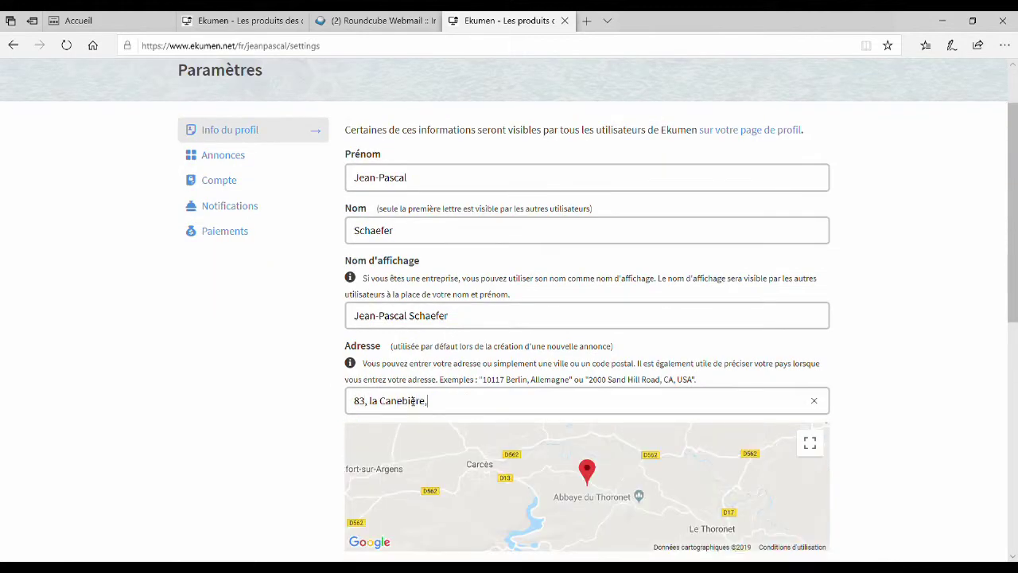
click(470, 417)
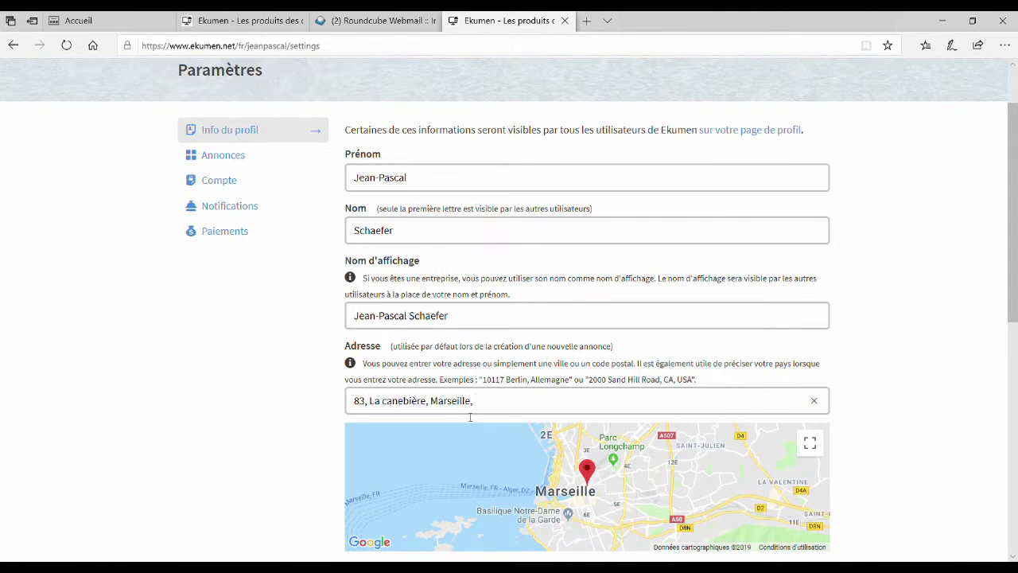
text(Bouches-du-Rhône, Frea)
key(BackSpace)
key(BackSpace)
key(BackSpace)
text(ranc)
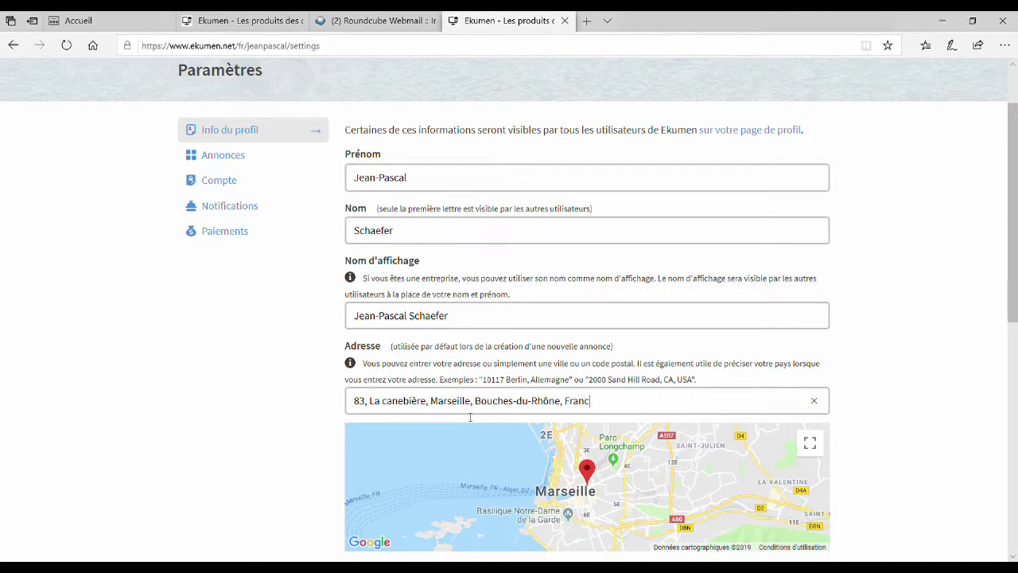
text(e)
scroll(891, 392, down, 2)
Enter the phone number in the profile settings
click(496, 448)
text(06)
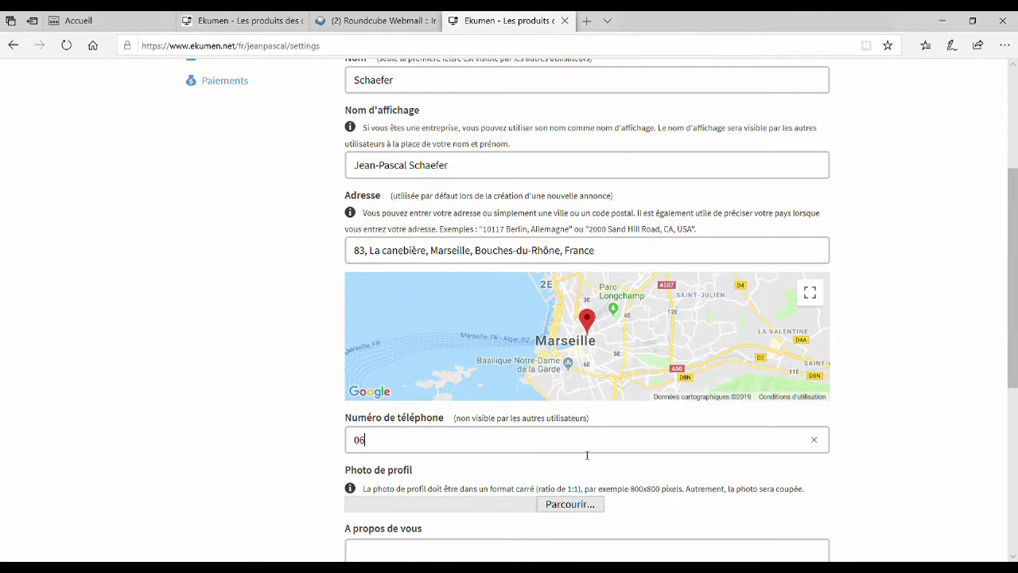
text(06060606)
scroll(835, 482, down, 1)
scroll(835, 482, down, 1)
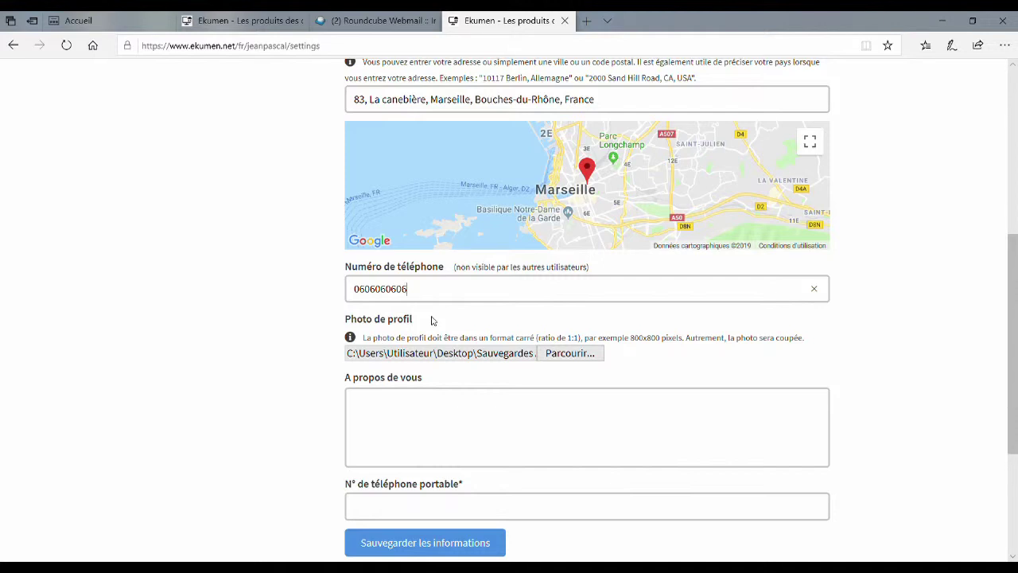
Choose a profile photo, add a one-line self-introduction, and enter the mobile number
click(578, 352)
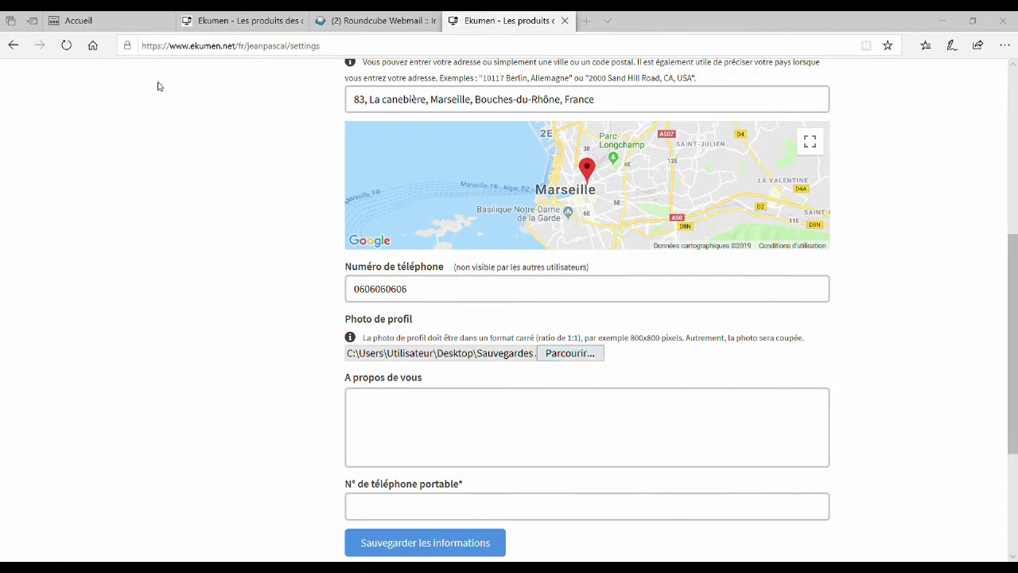
key(Escape)
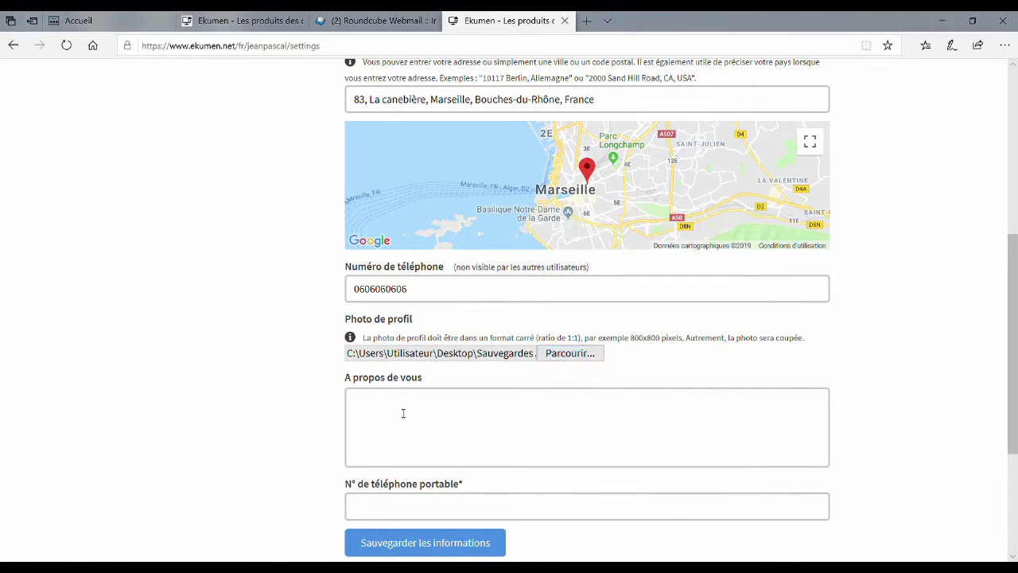
click(414, 507)
text(06060)
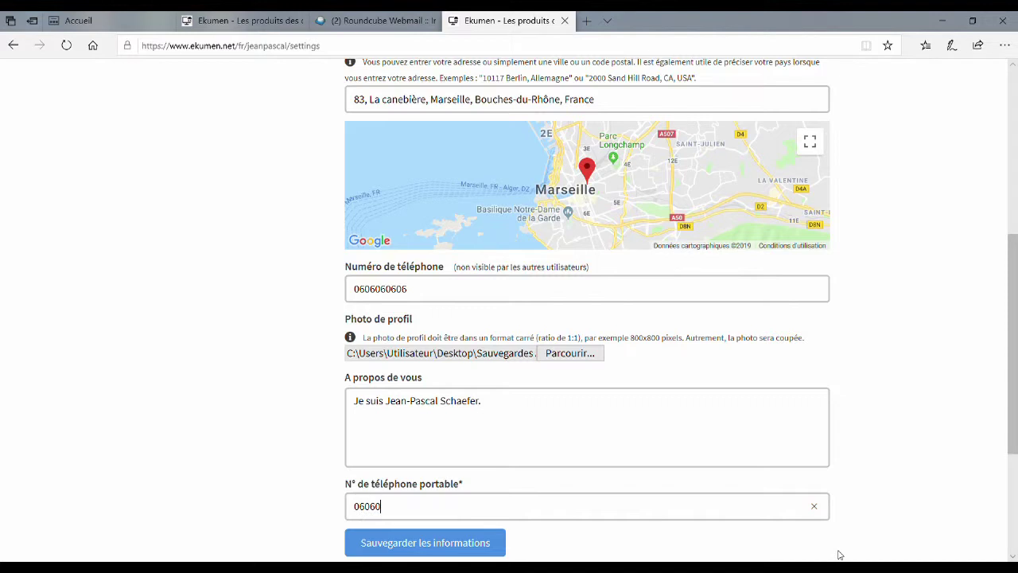
text(60606)
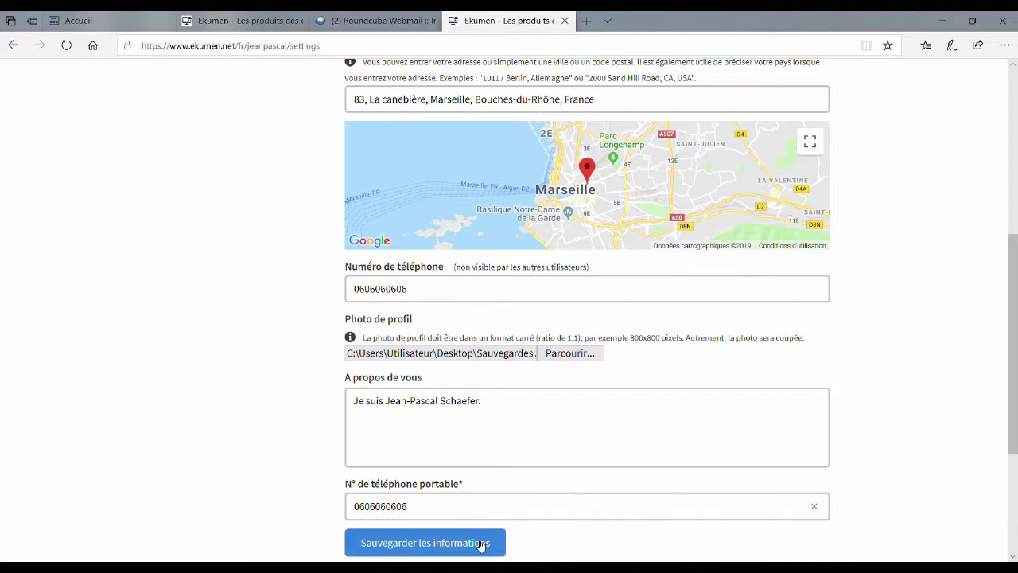
Save the profile information, reload, and open Profil to see the photo and bio
click(470, 545)
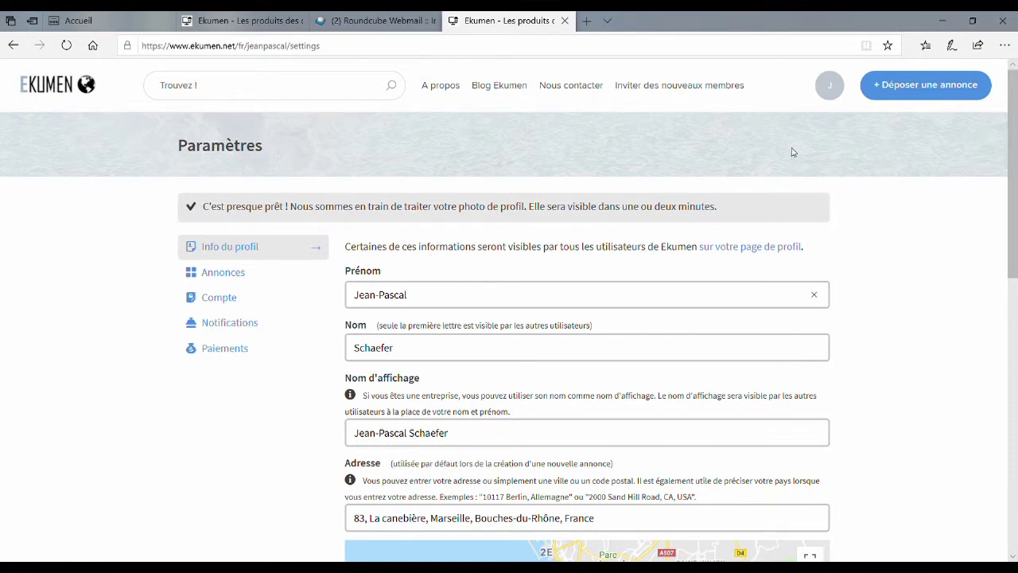
click(819, 77)
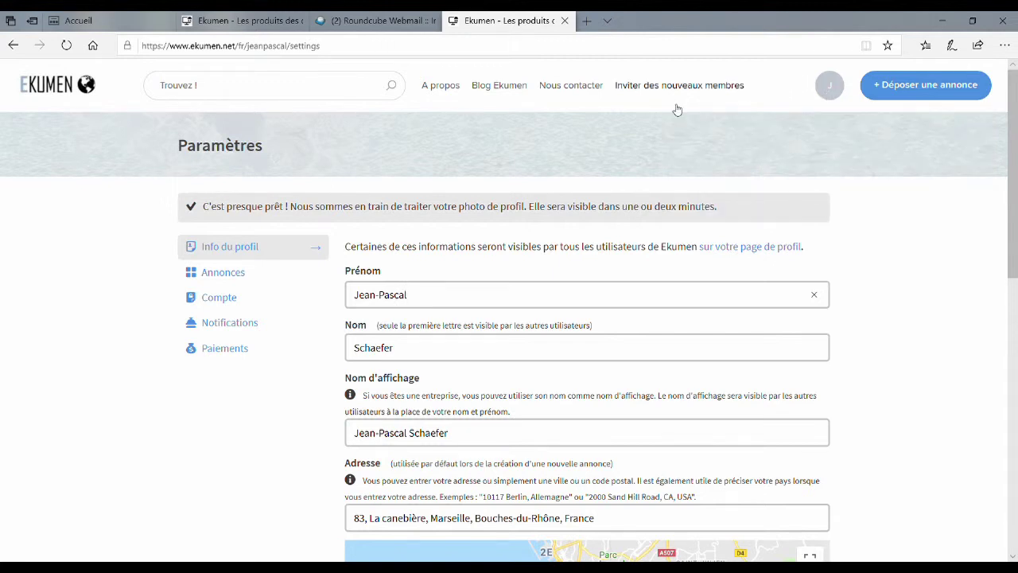
click(66, 45)
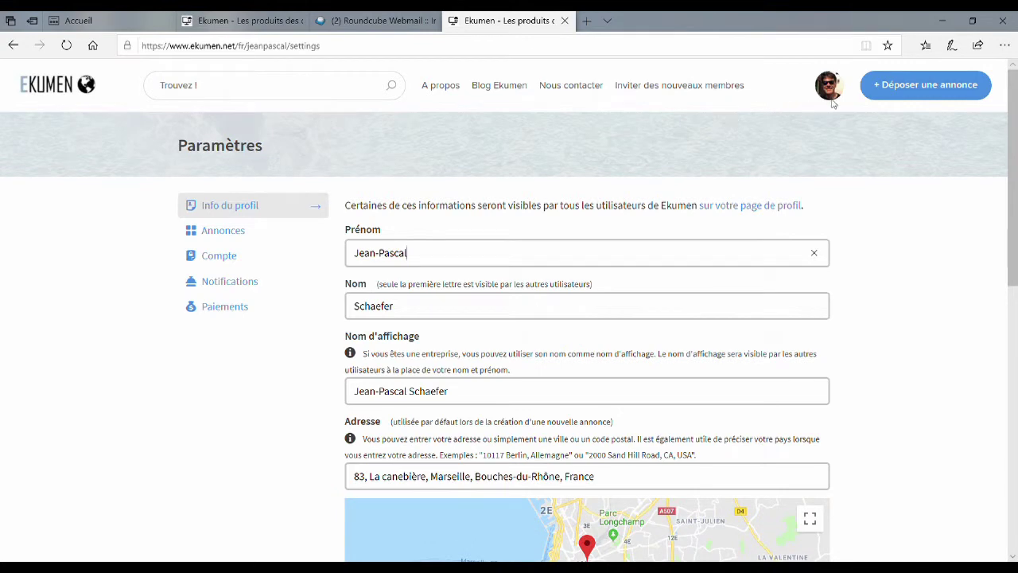
mouse_move(832, 92)
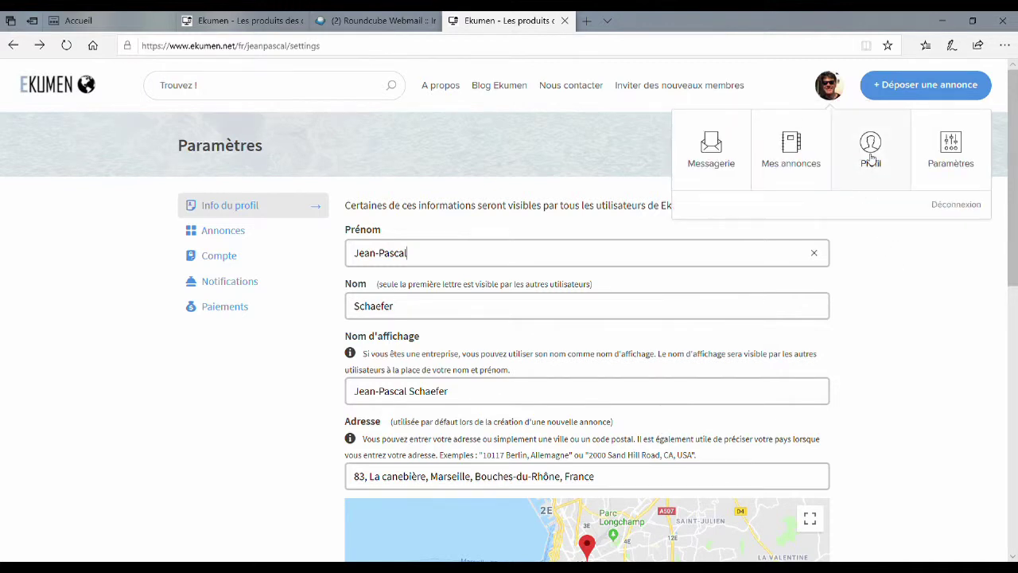
click(870, 155)
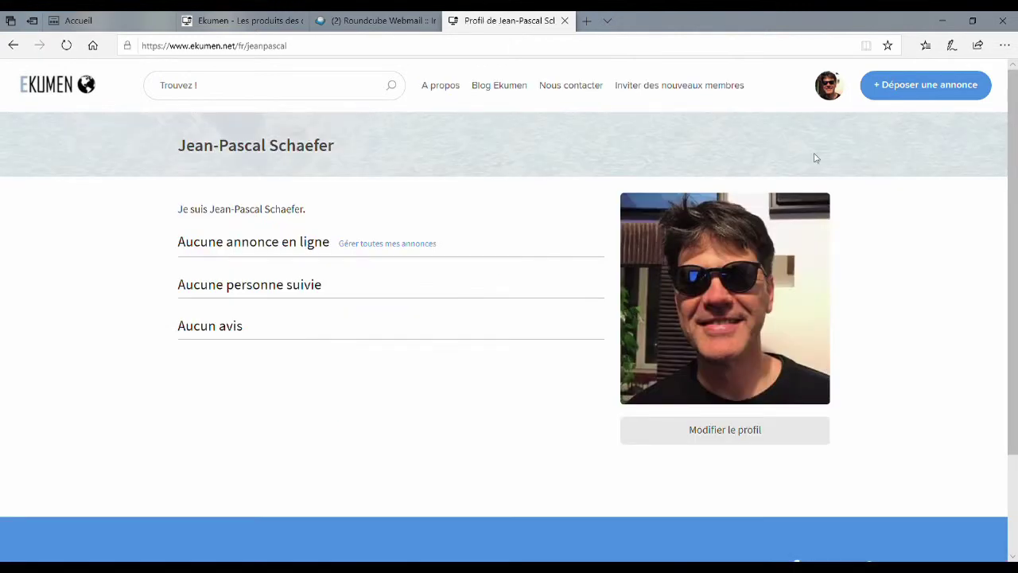